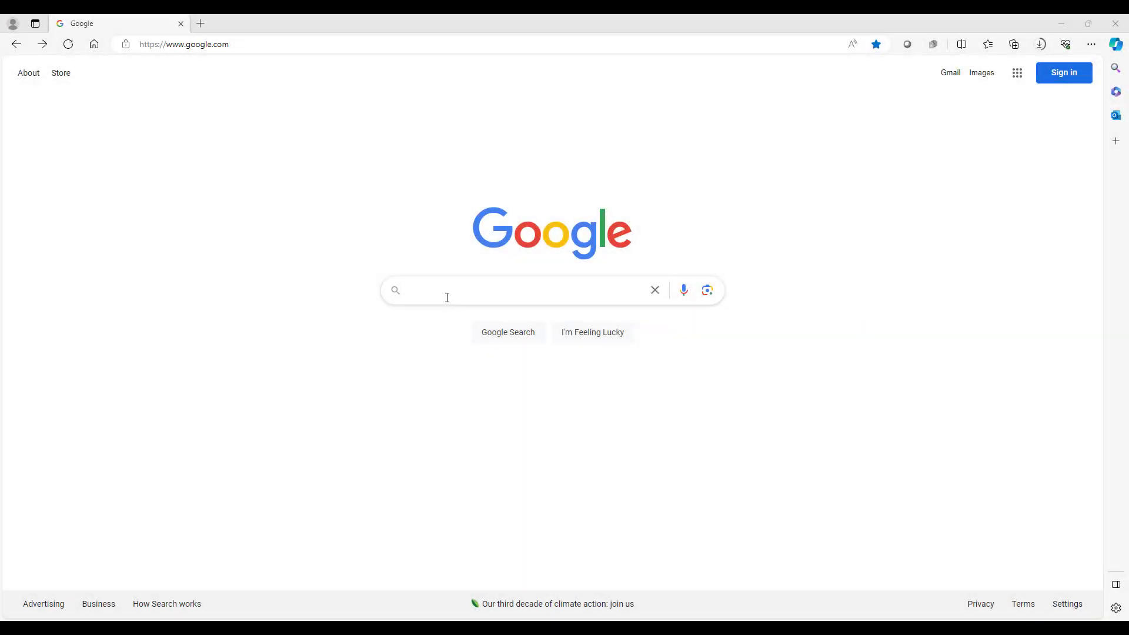
pyautogui.write('vdot research library')
# Step: Open the VDOT Research Library's A-Z Resources List filtered to K and launch Knovel
pyautogui.press('Return')
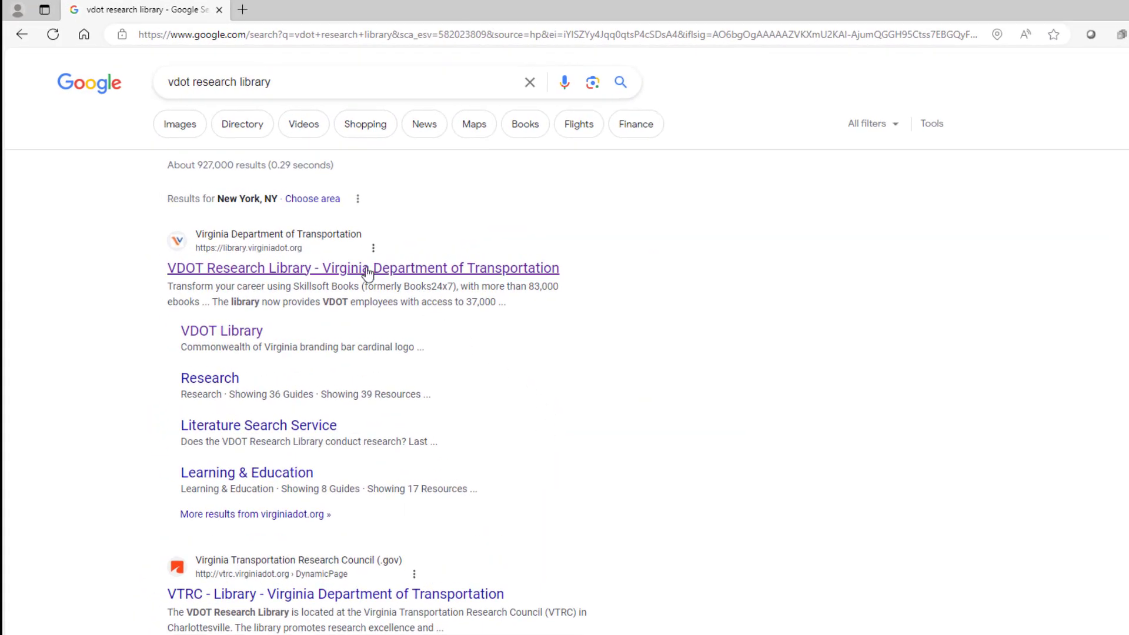
pyautogui.click(368, 268)
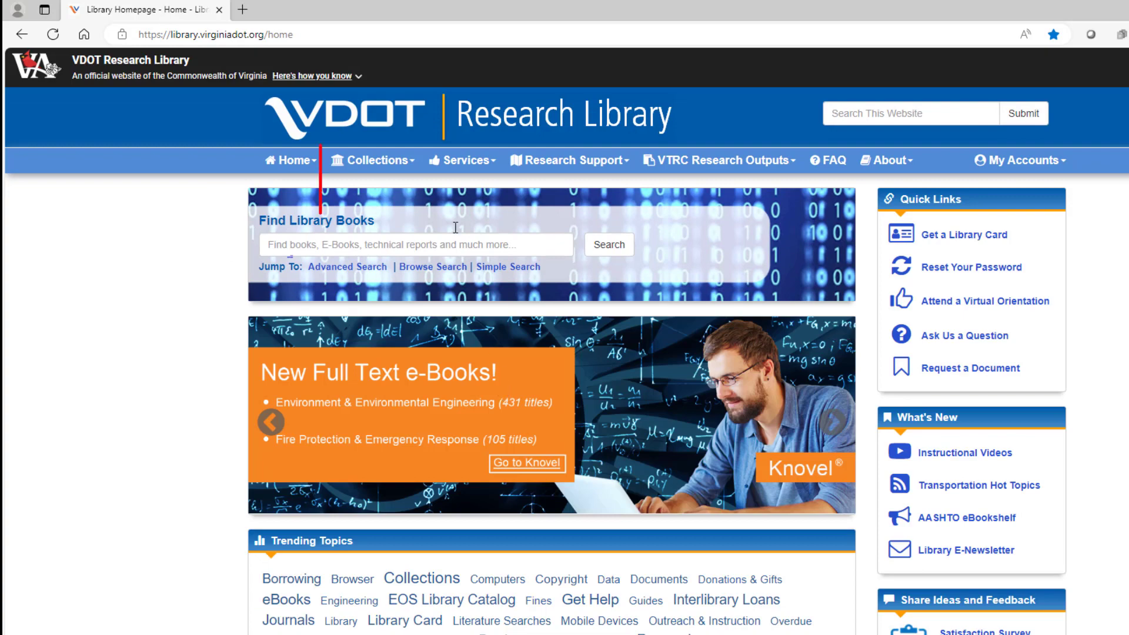
pyautogui.click(398, 163)
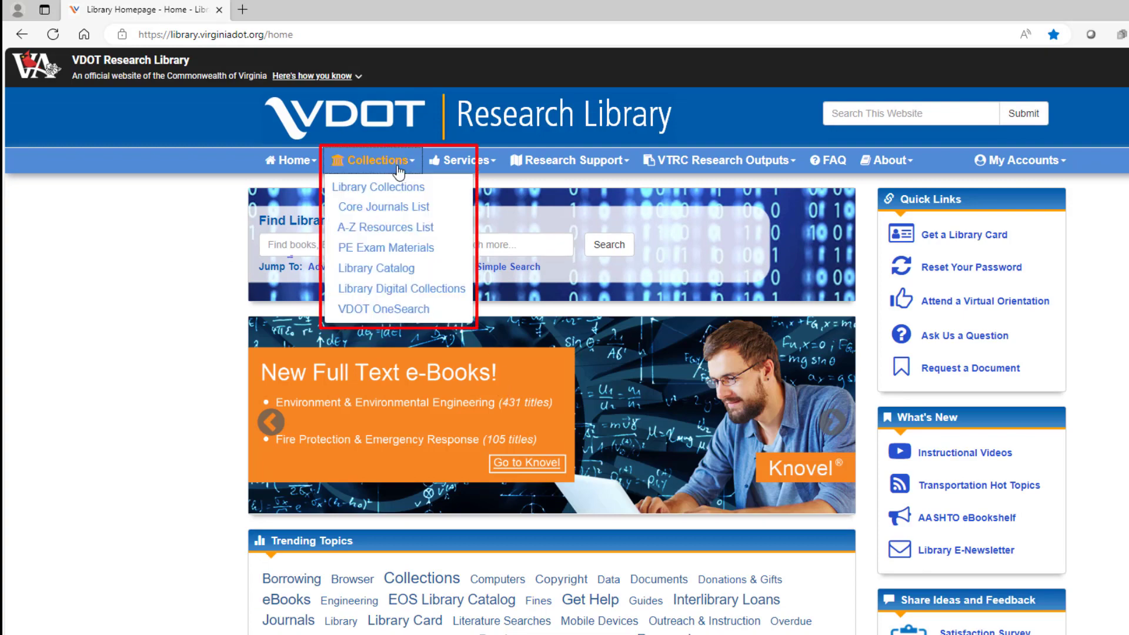
pyautogui.click(404, 232)
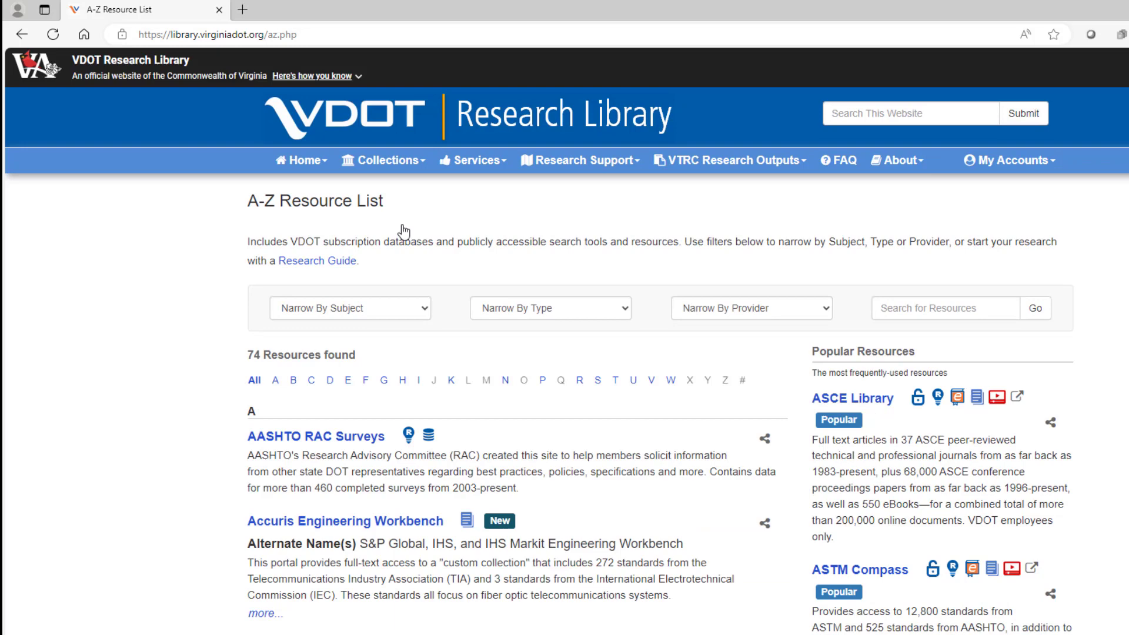
pyautogui.click(451, 380)
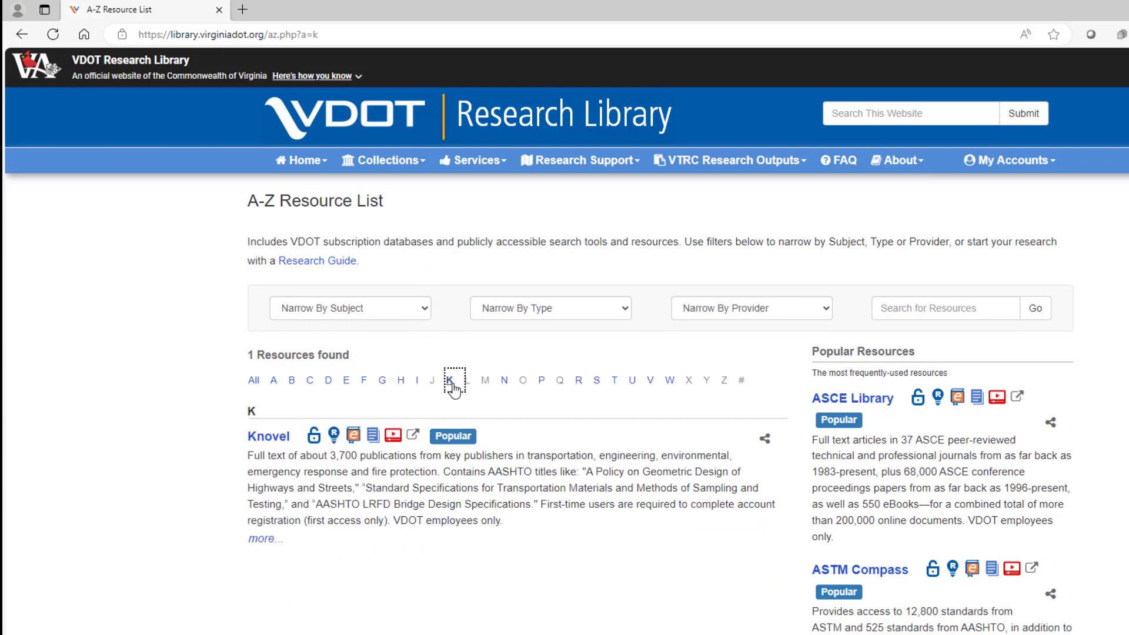
pyautogui.click(265, 445)
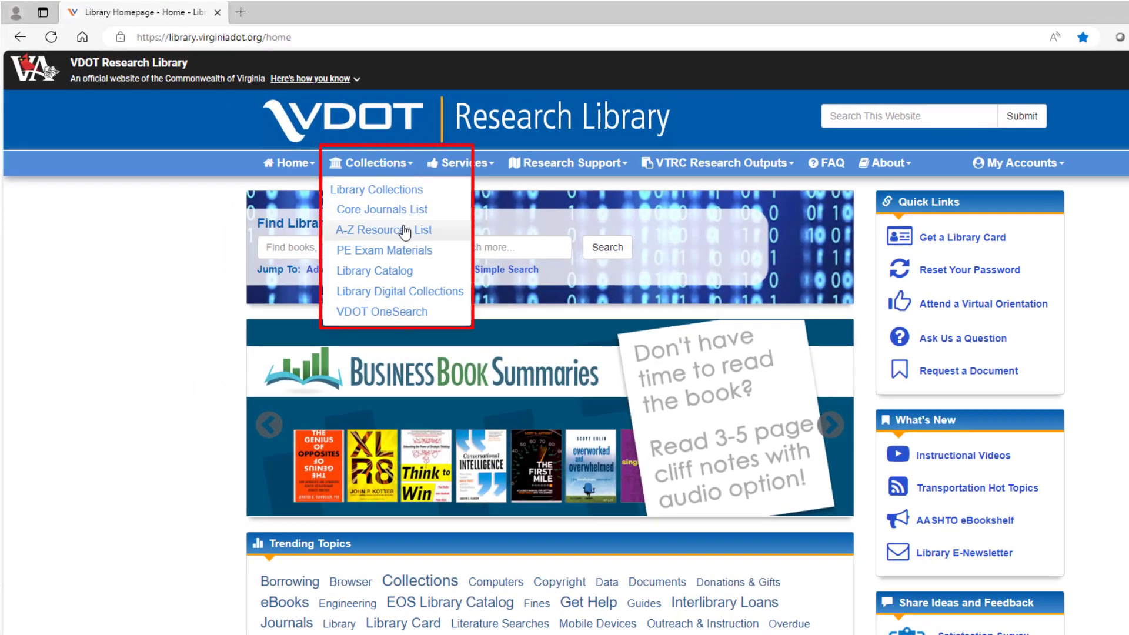
# Step: Open the K-filtered A-Z list and sign in to Okta with username and password
pyautogui.click(403, 231)
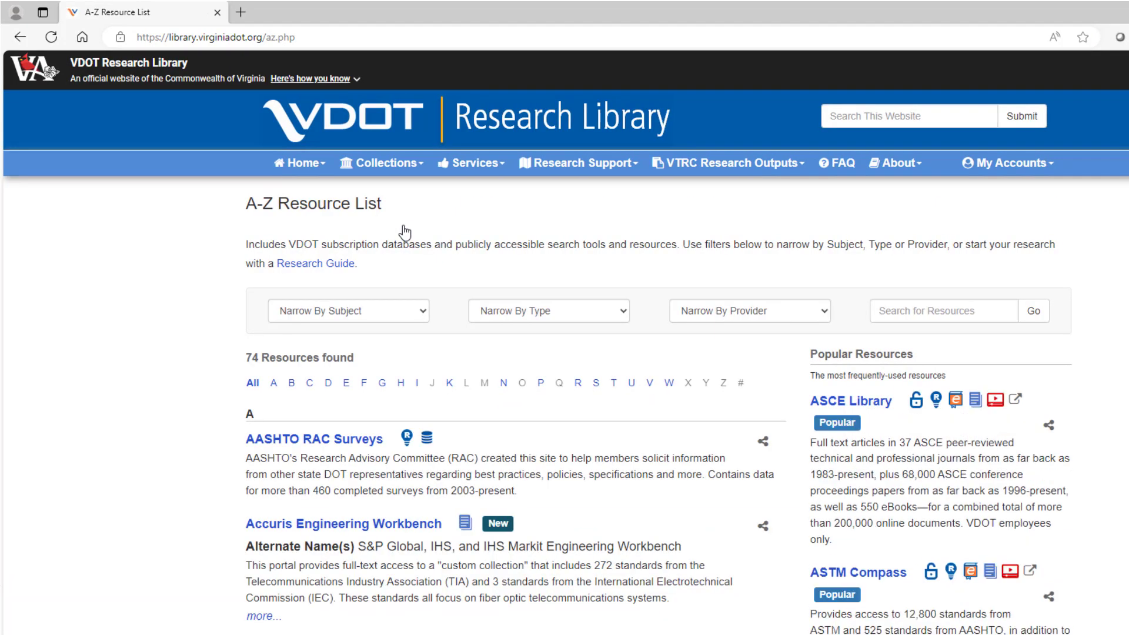
pyautogui.click(450, 387)
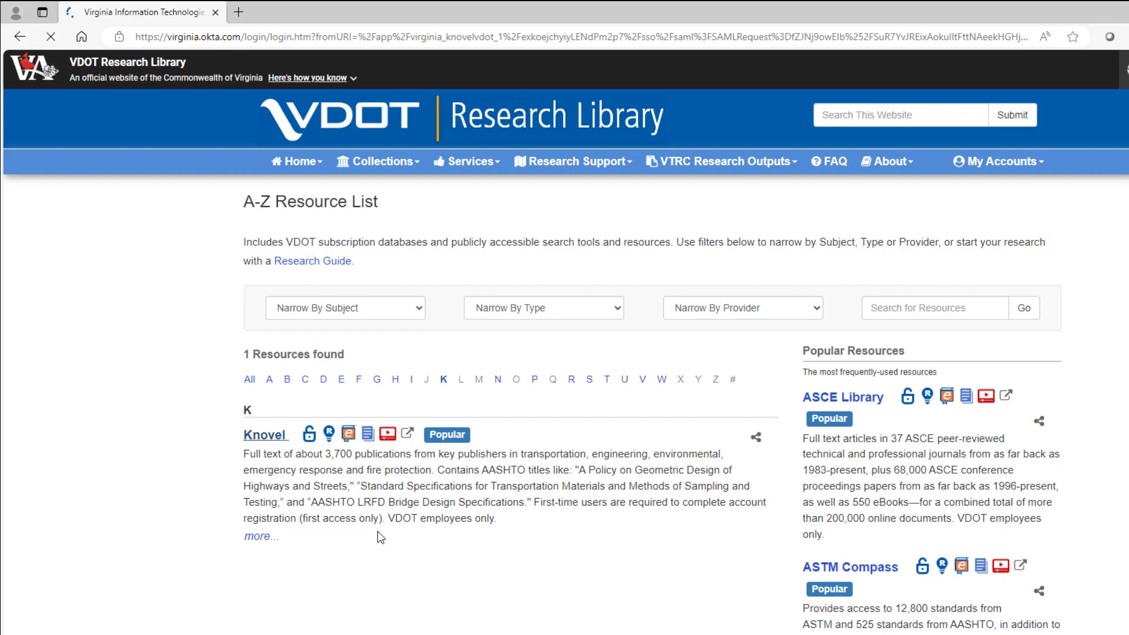
pyautogui.press('Tab')
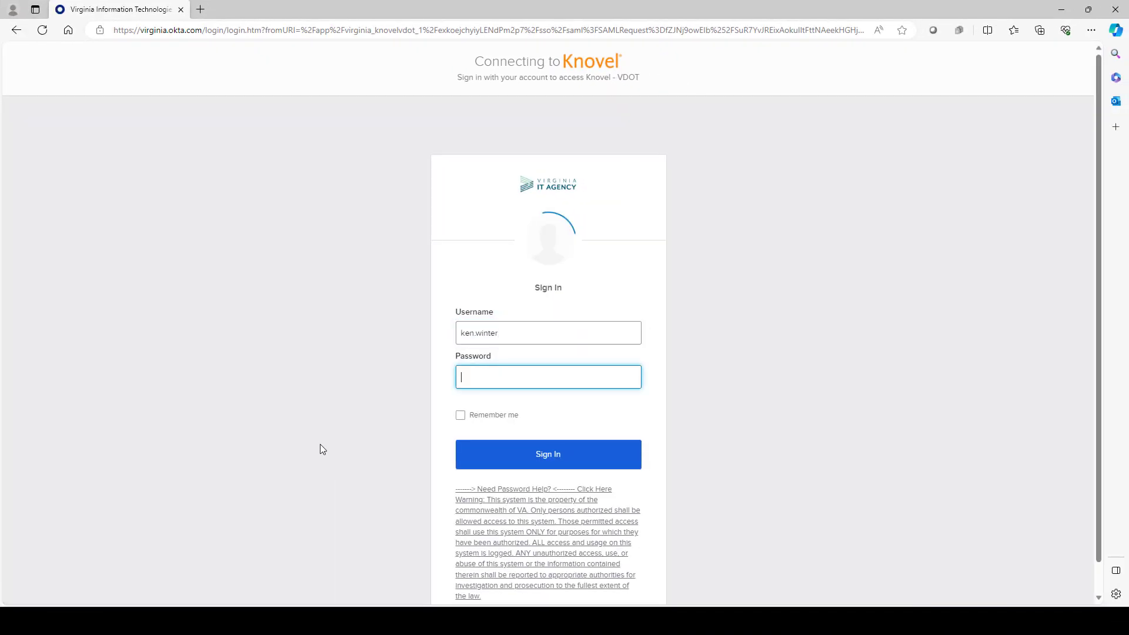
pyautogui.click(554, 444)
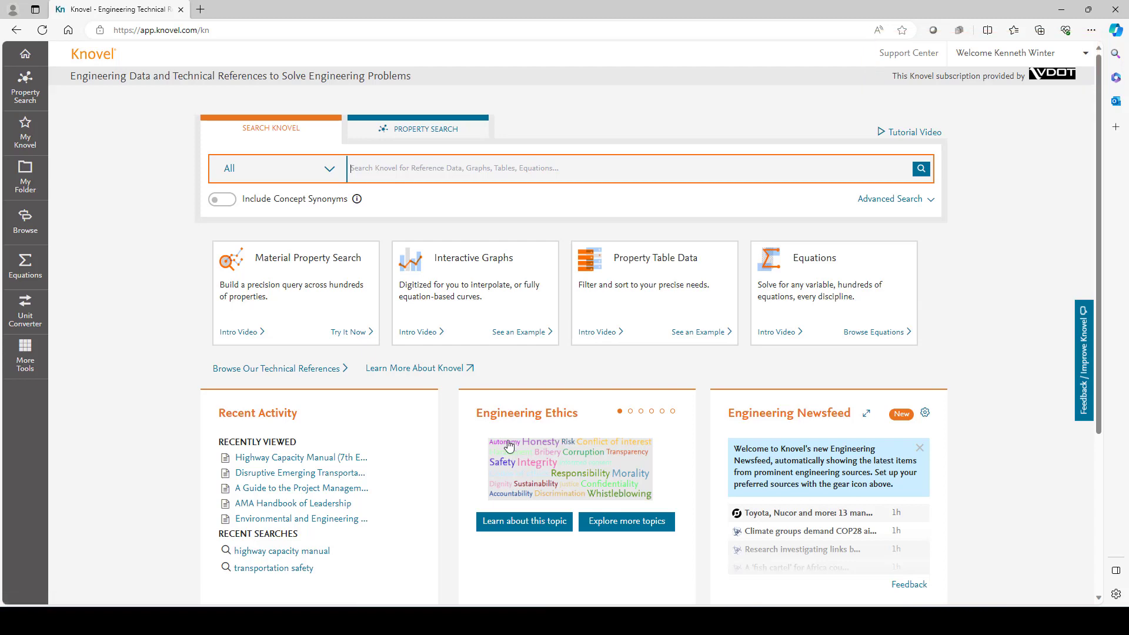
# Step: Open the recently viewed Highway Capacity Manual (7th Edition) in Knovel
pyautogui.click(321, 458)
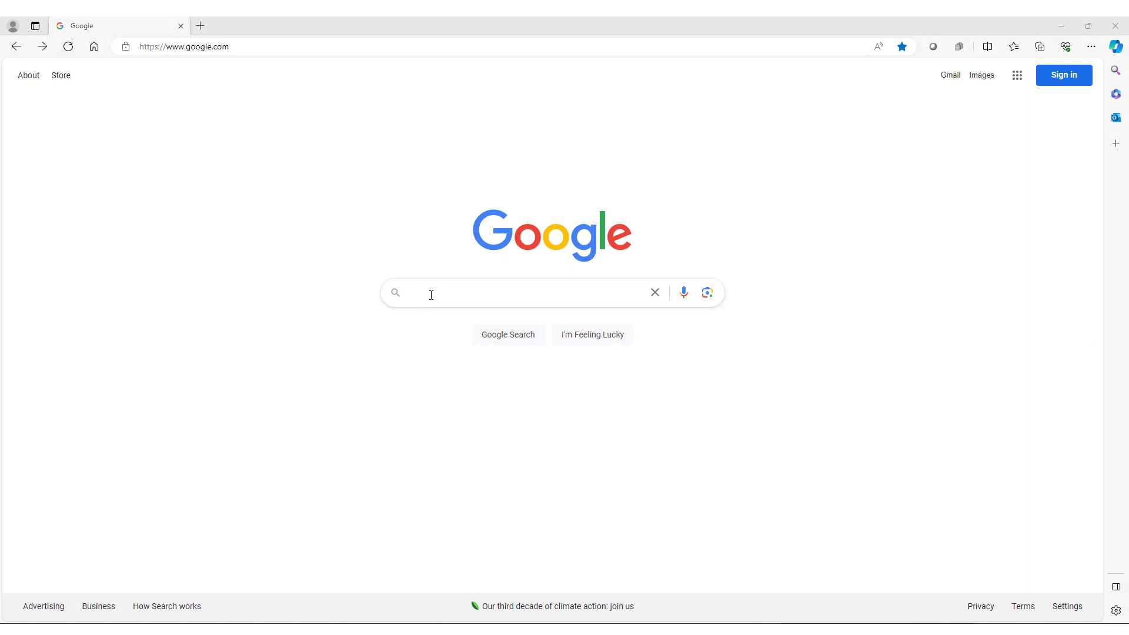
pyautogui.write('knovel ebooks')
# Step: Reach Knovel's login from a 'knovel ebooks' Google search and select Virginia Department of Transportation (VDOT)
pyautogui.press('Return')
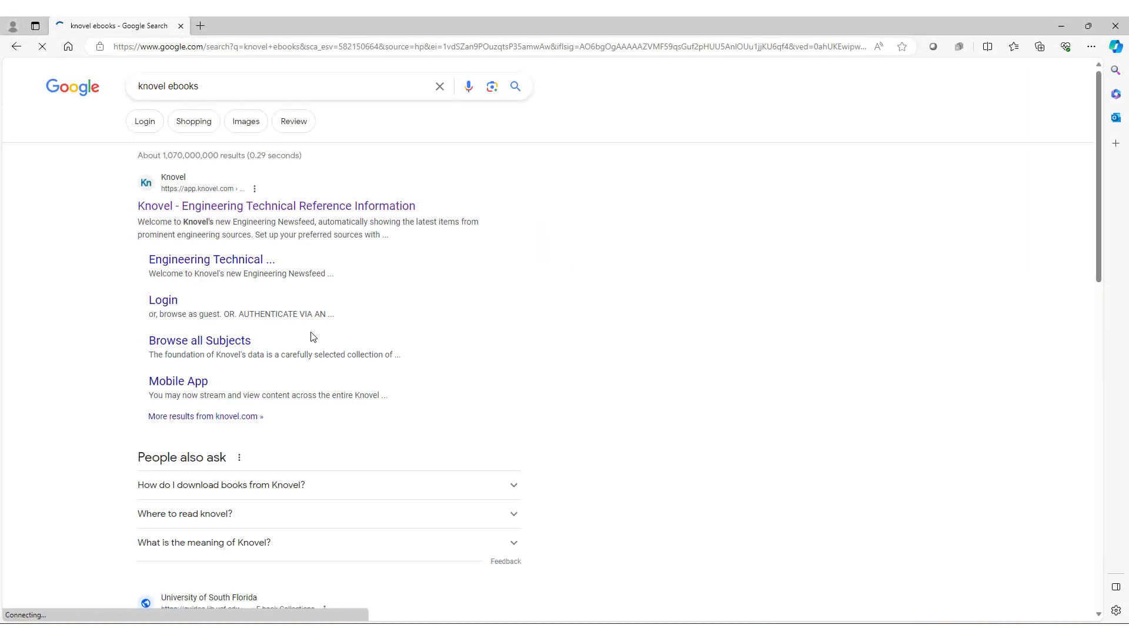
pyautogui.click(265, 208)
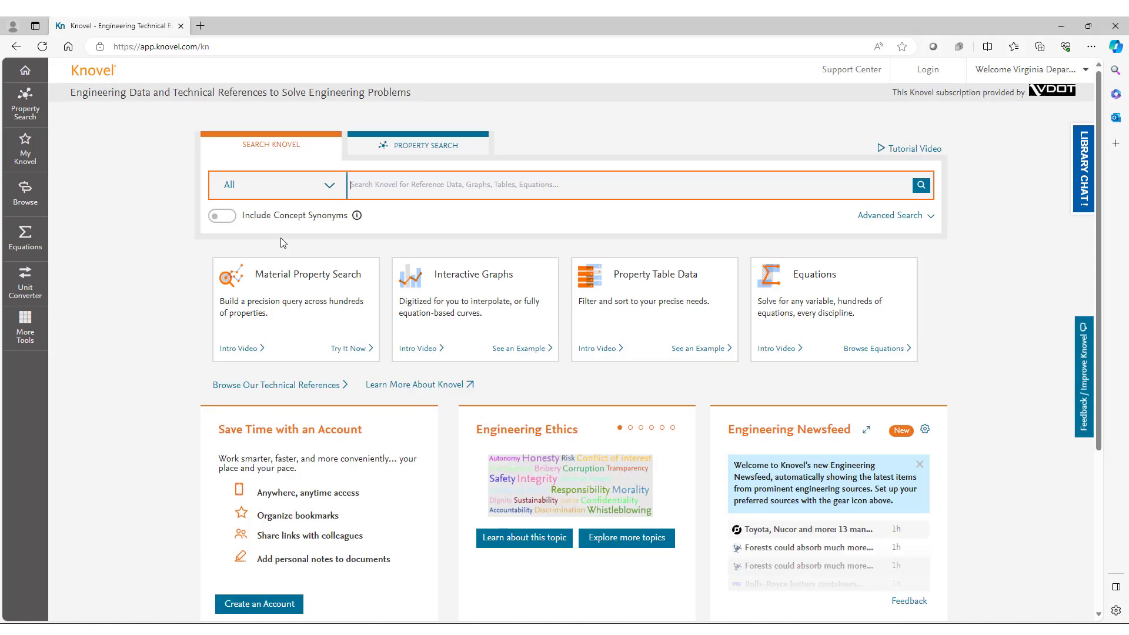
pyautogui.click(924, 73)
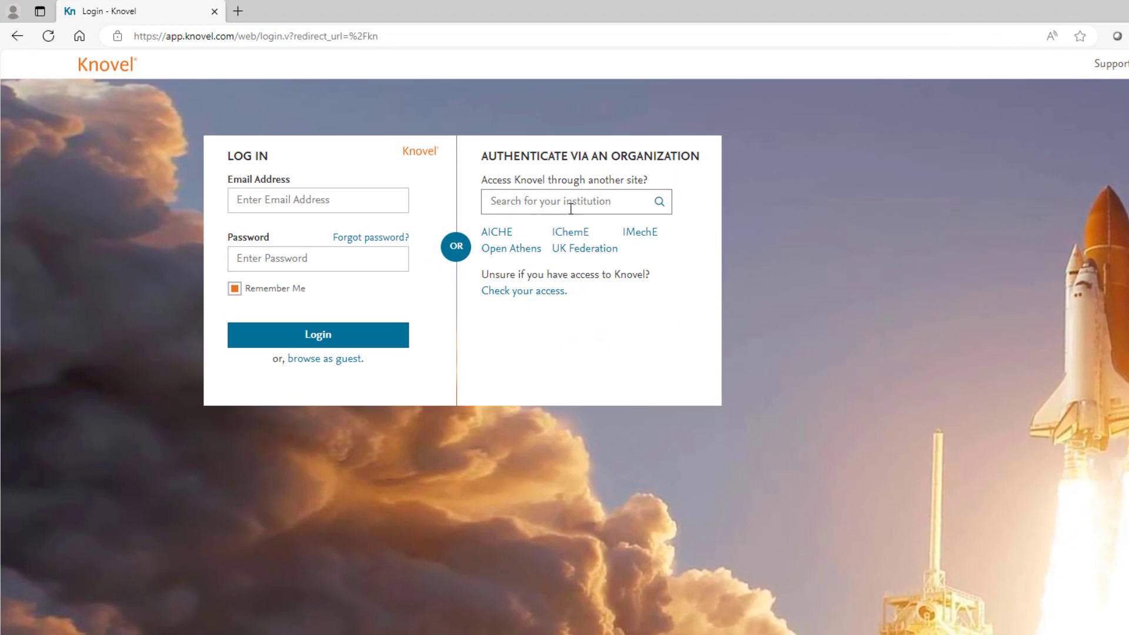
pyautogui.write('virgi')
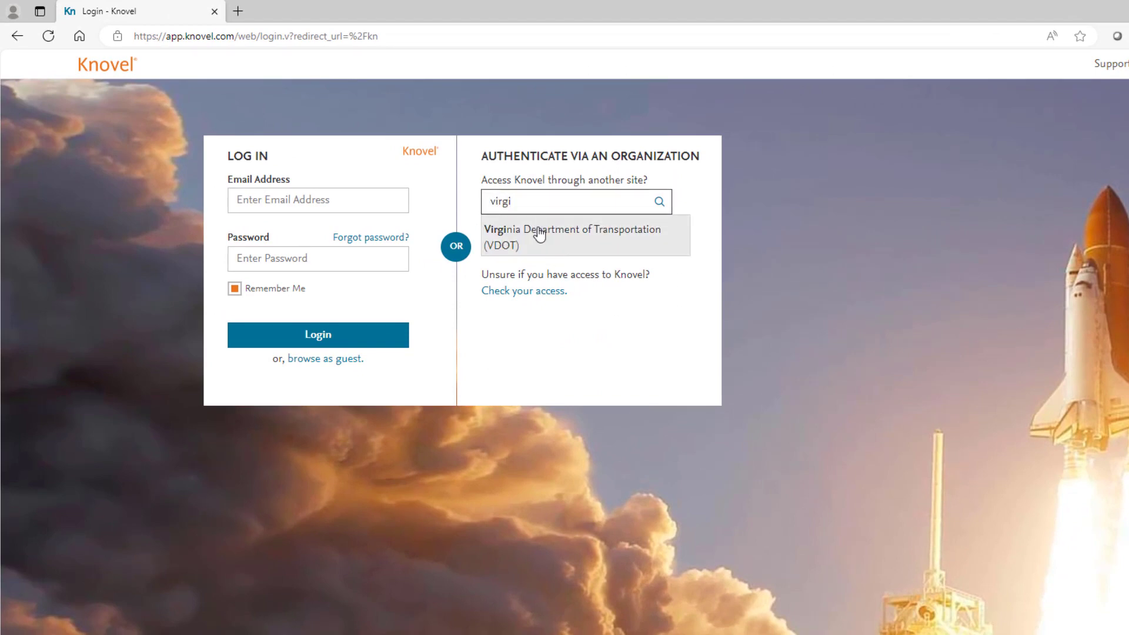
pyautogui.click(539, 232)
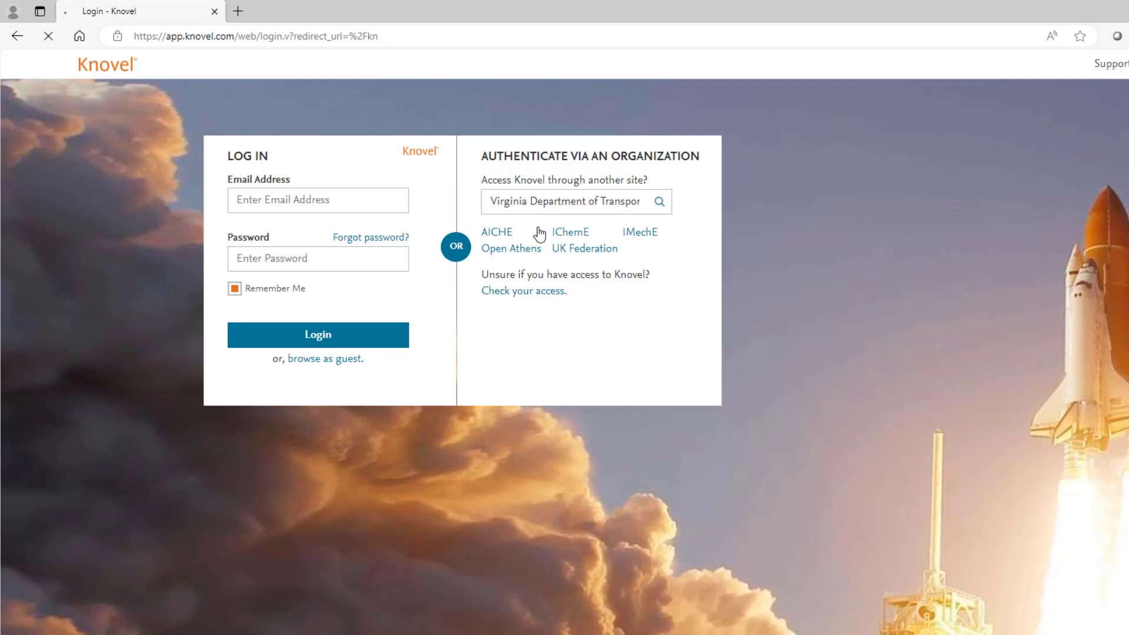